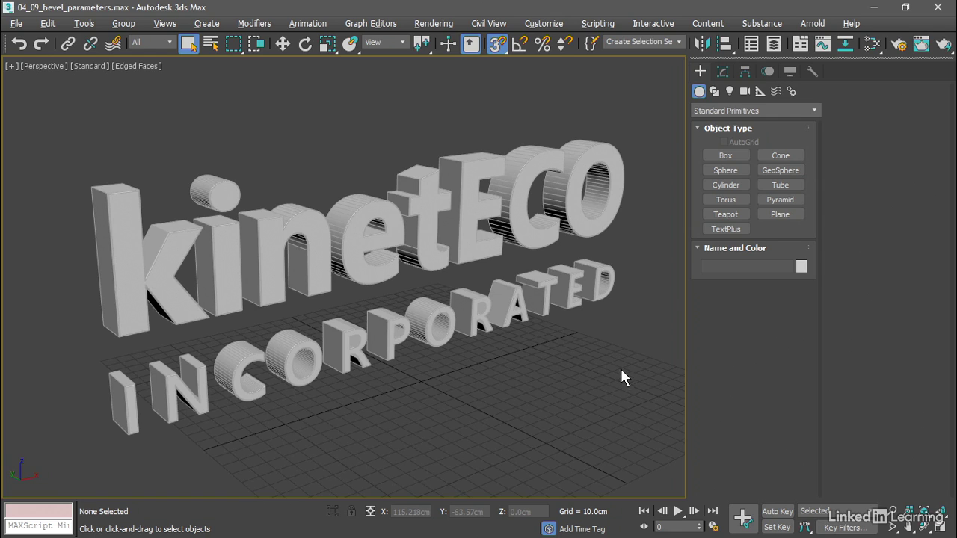
Step: Select the logo text and add a Noise modifier above its Bevel
click(487, 306)
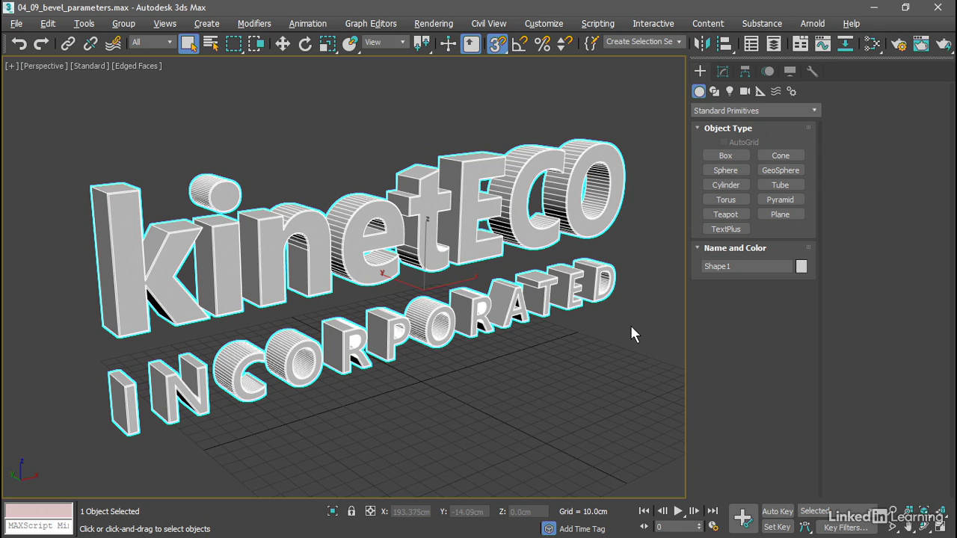
click(722, 71)
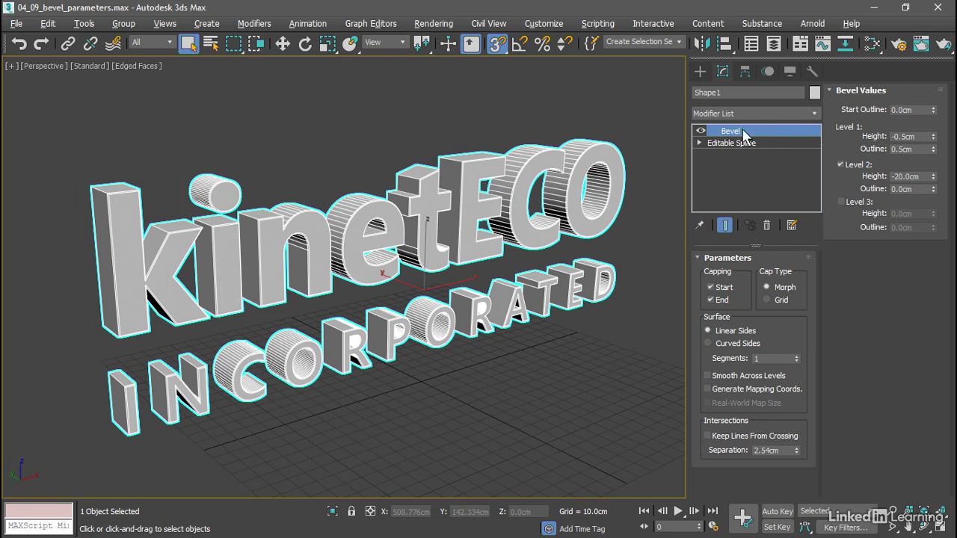
click(814, 114)
drag(814, 141, 814, 299)
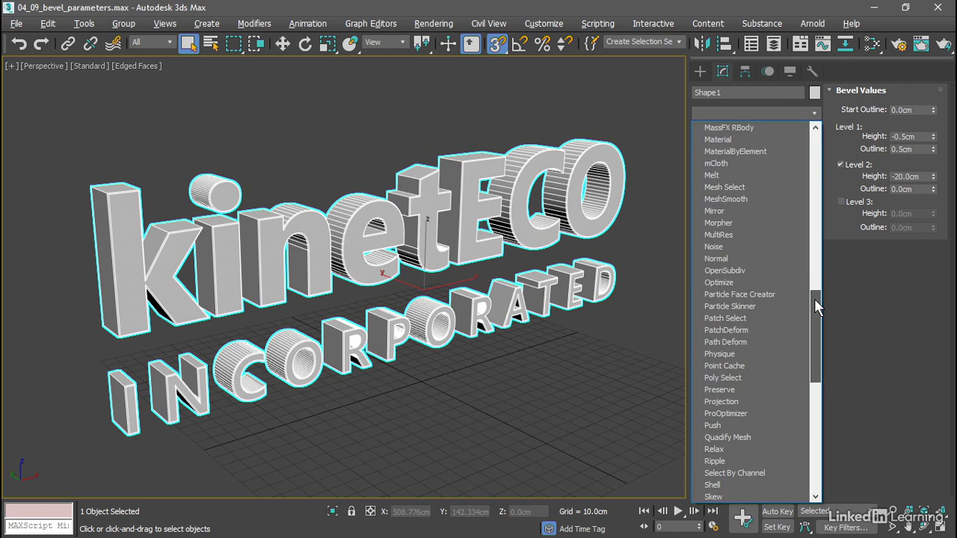
click(745, 246)
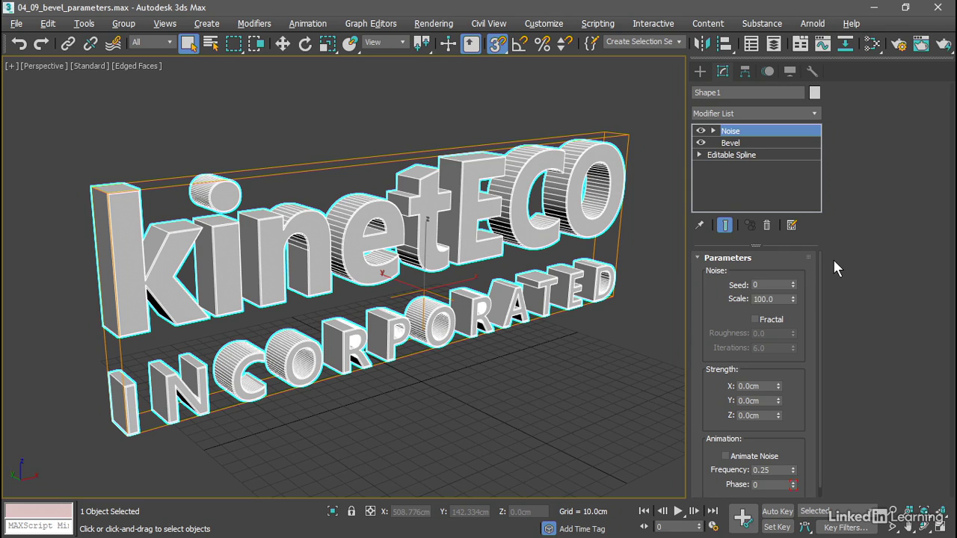
Step: Set the Noise Scale to 10 and X, Y and Z Strength to 5cm each
double_click(774, 299)
text(10)
key(Return)
double_click(759, 385)
text(5)
key(Tab)
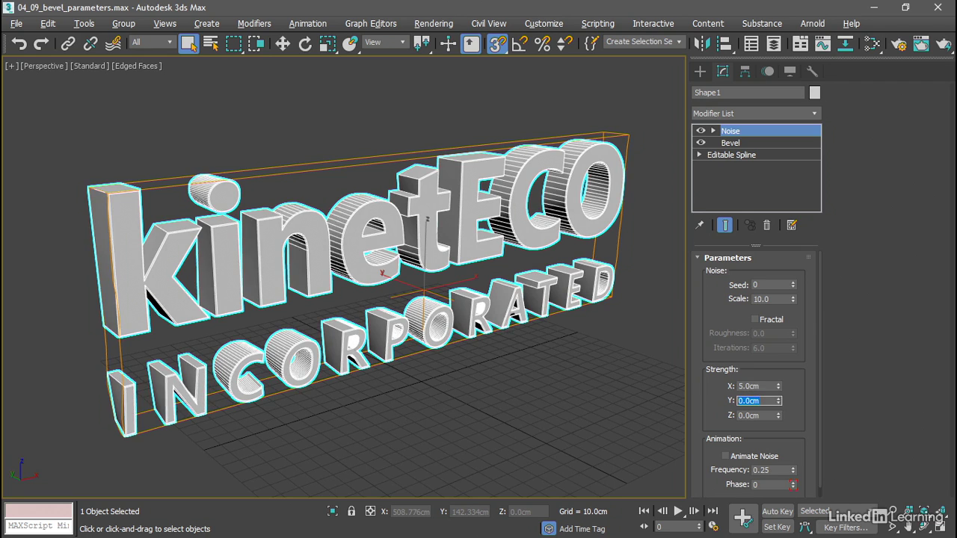
text(5)
key(Tab)
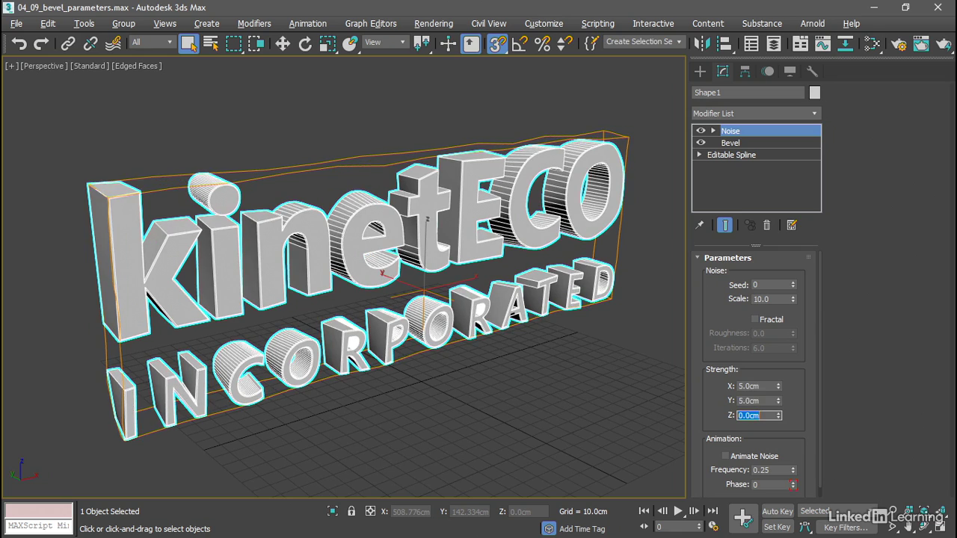
text(5)
key(Return)
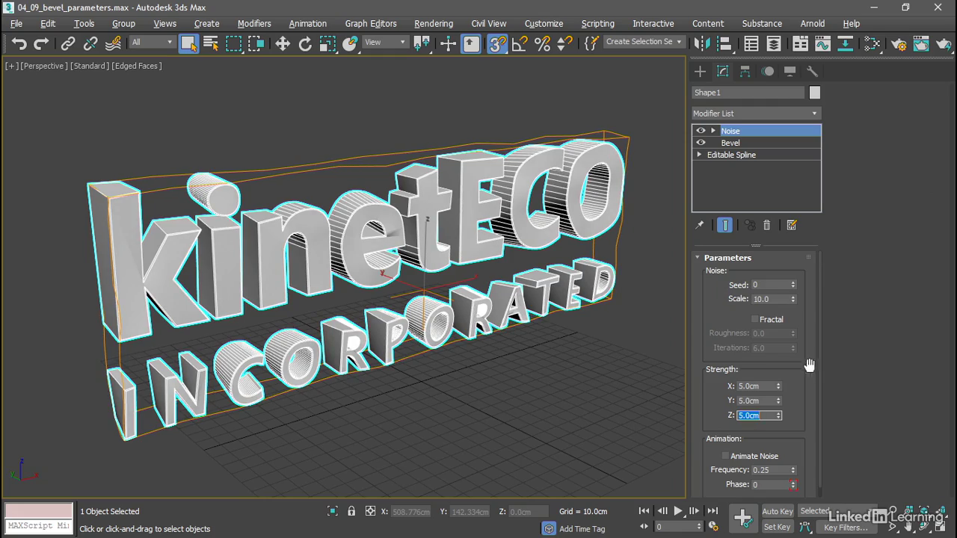
alt+middle_drag(277, 275, 194, 274)
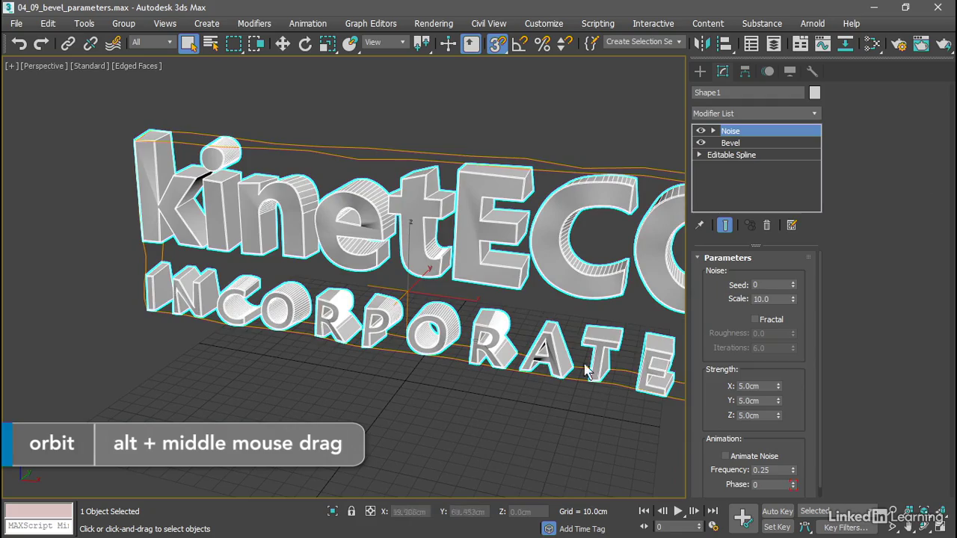
alt+middle_drag(408, 326, 453, 279)
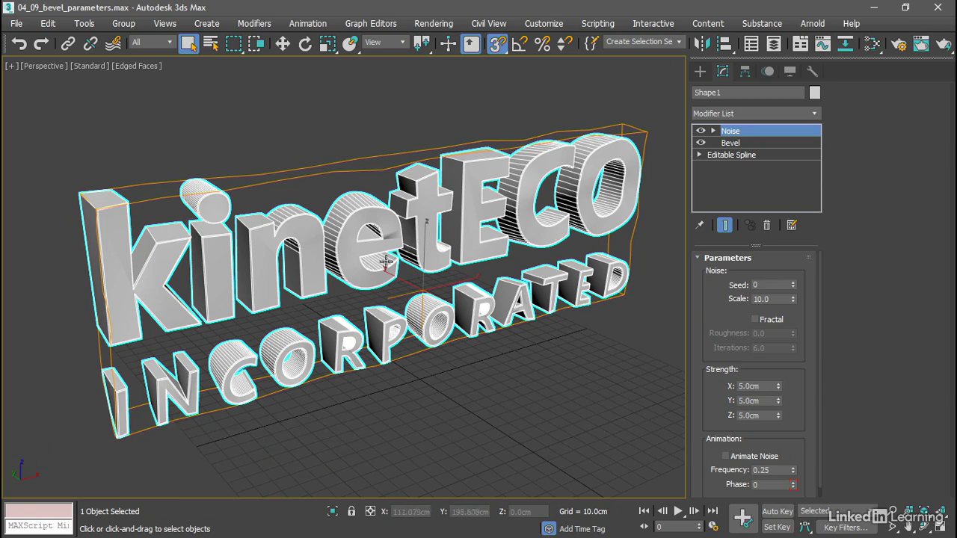
ctrl+alt+middle_drag(388, 242, 412, 179)
ctrl+alt+middle_drag(396, 226, 499, 371)
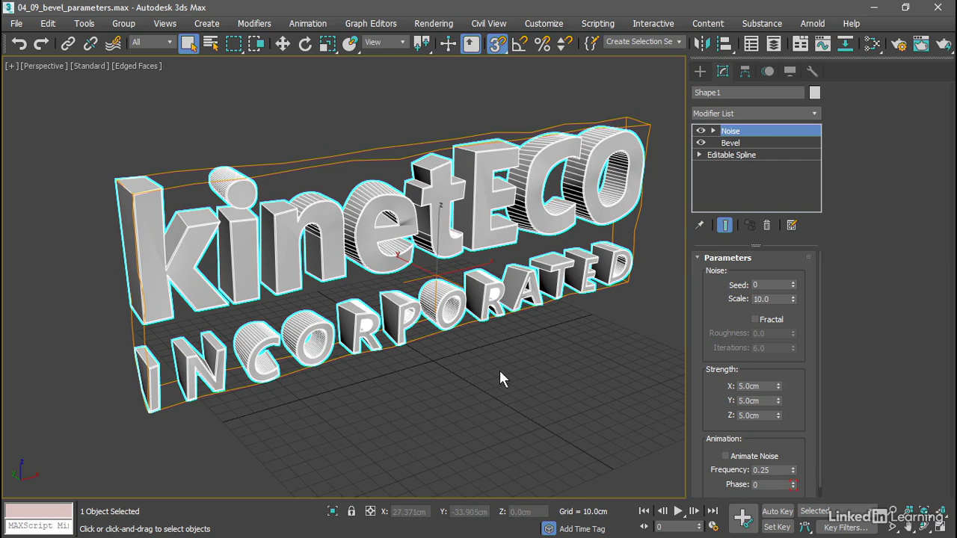
Step: Select Bevel in the stack and raise its side Segments spinner to 5
click(743, 144)
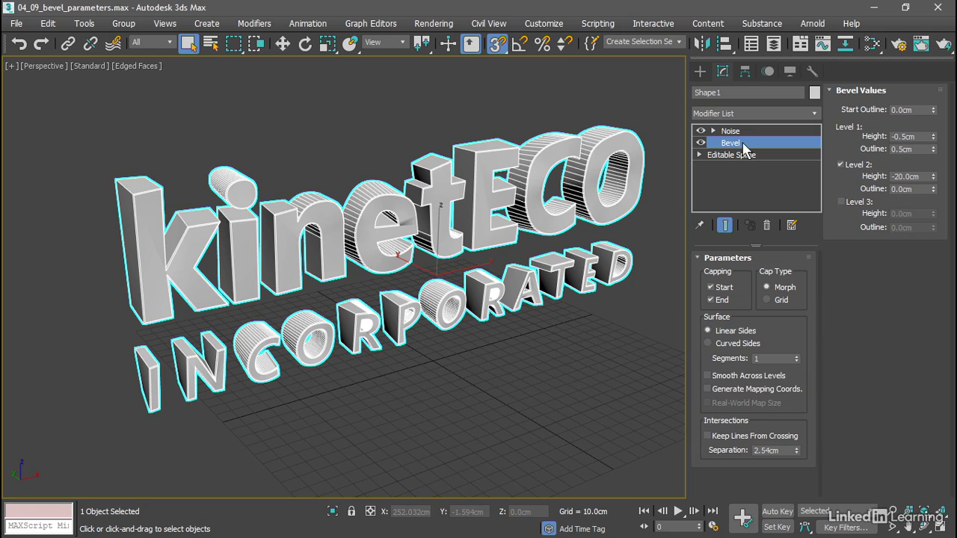
click(797, 355)
click(797, 355)
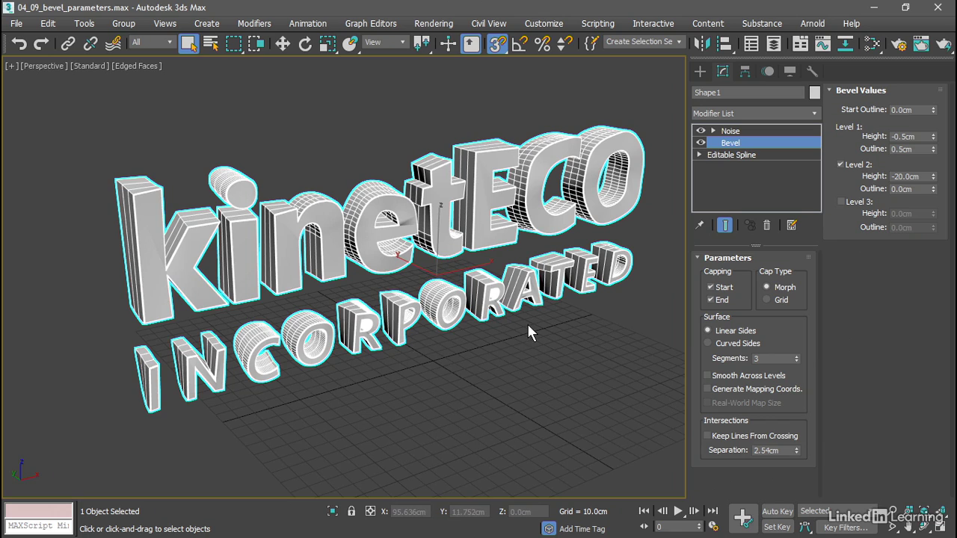
click(797, 356)
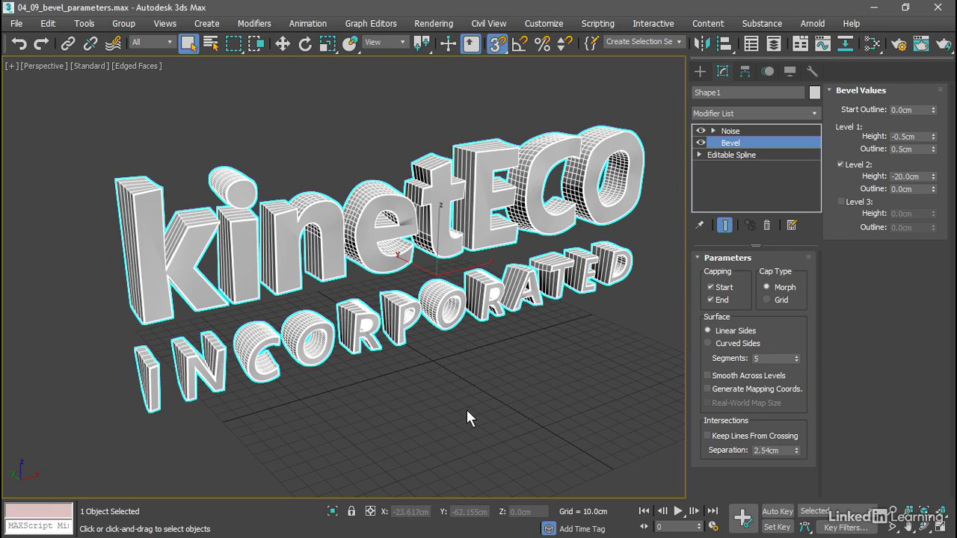
Step: Drop to the Editable Spline level with Show End Result on, then orbit the view
click(744, 154)
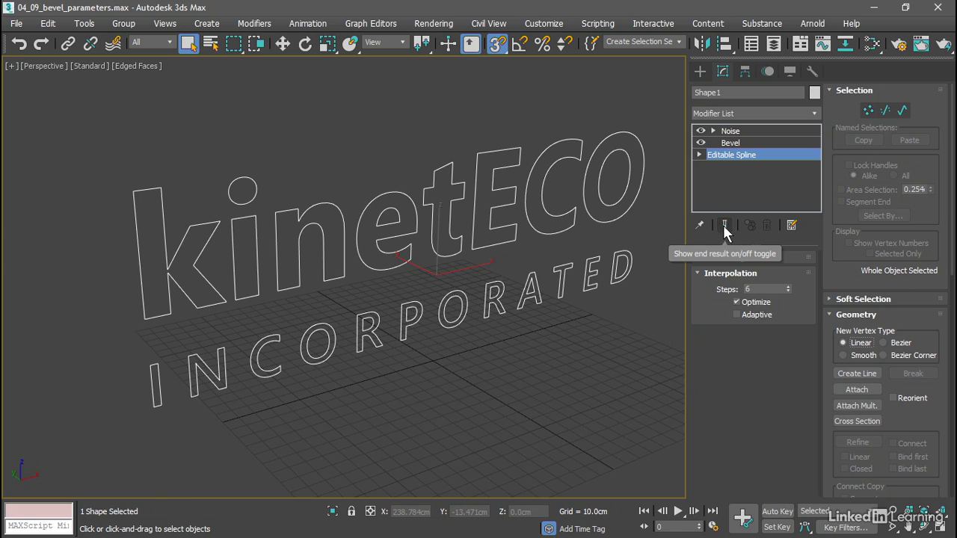
click(724, 226)
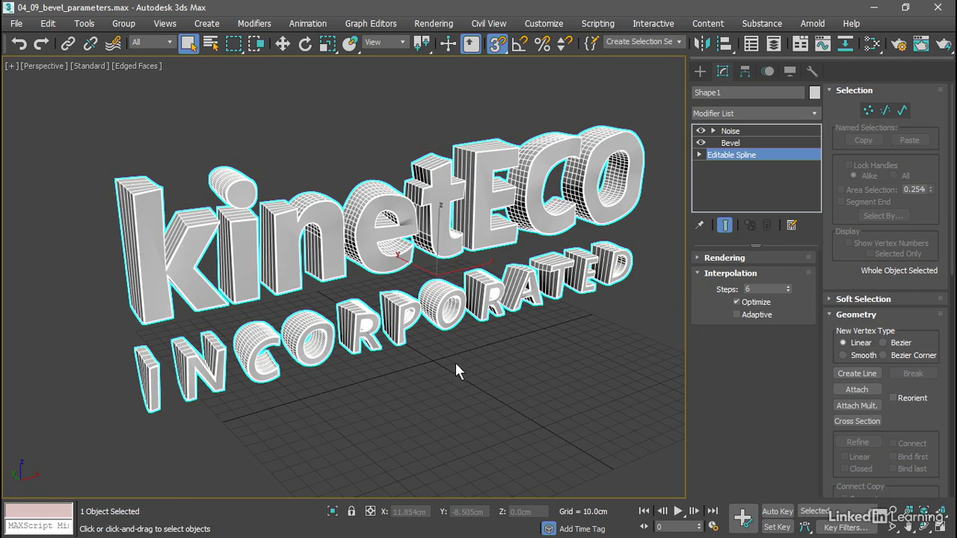
mouse_move(314, 359)
alt+middle_down()
mouse_move(302, 363)
mouse_move(313, 364)
alt+middle_up()
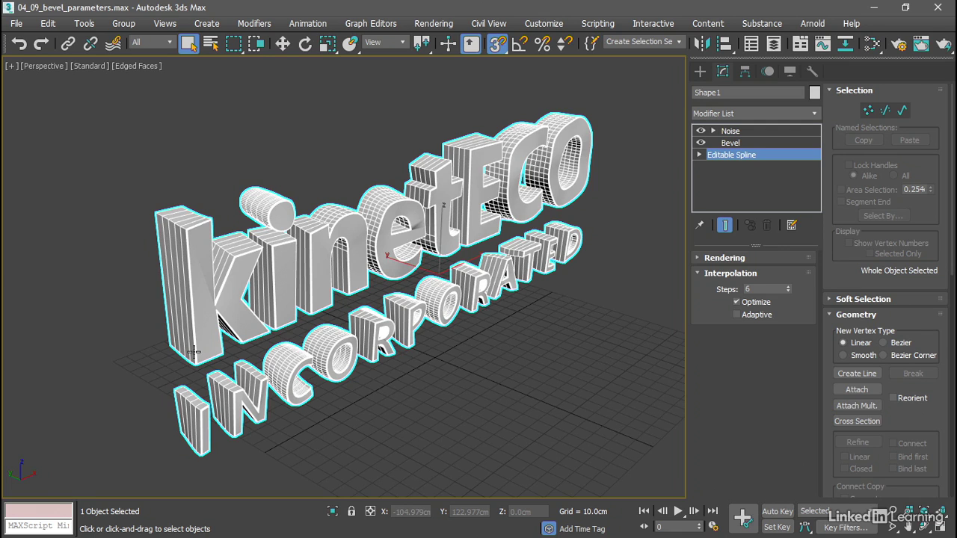
Step: Enter Segment sub-object mode with Show End Result off to see the spline outlines
click(887, 111)
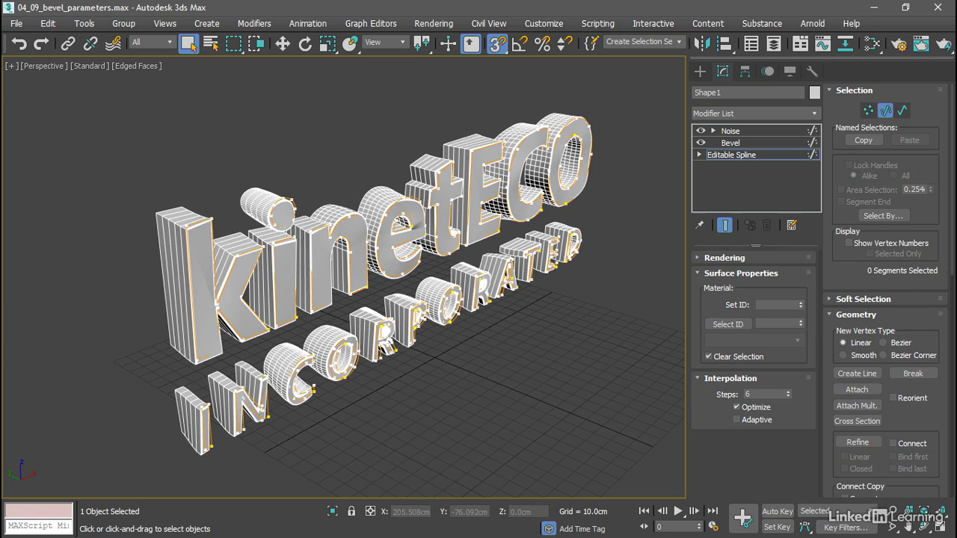
drag(953, 207, 953, 361)
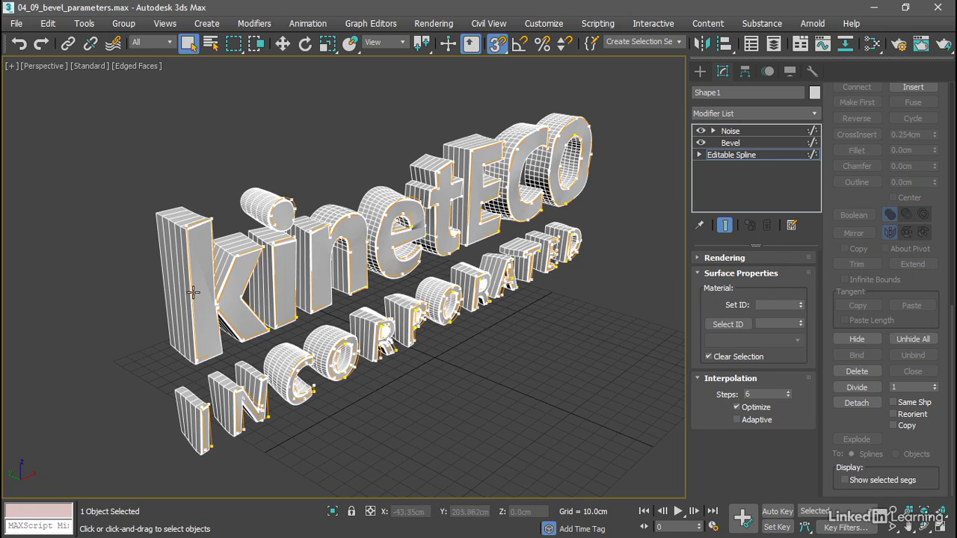
click(725, 225)
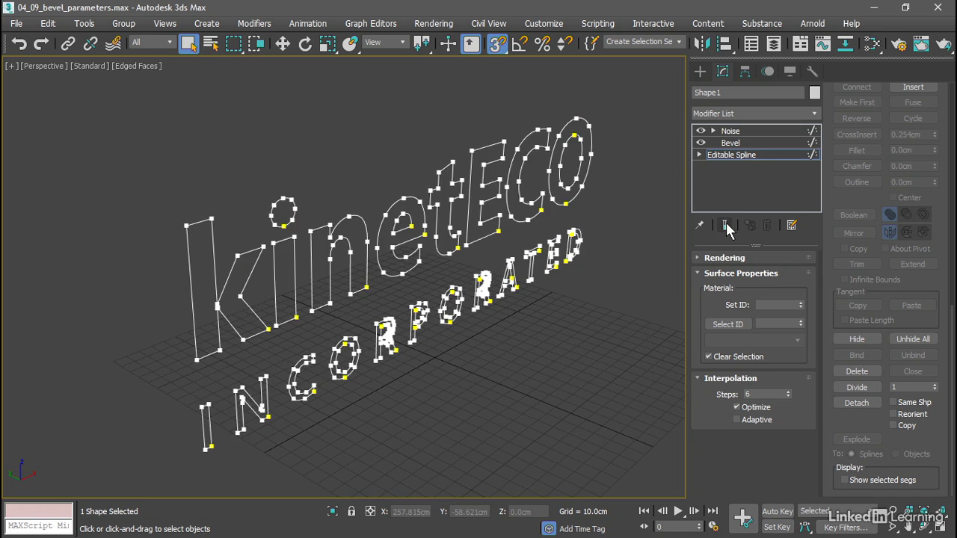
Step: Refine the letter k's stem segment with extra vertices, then show the end result again
click(188, 265)
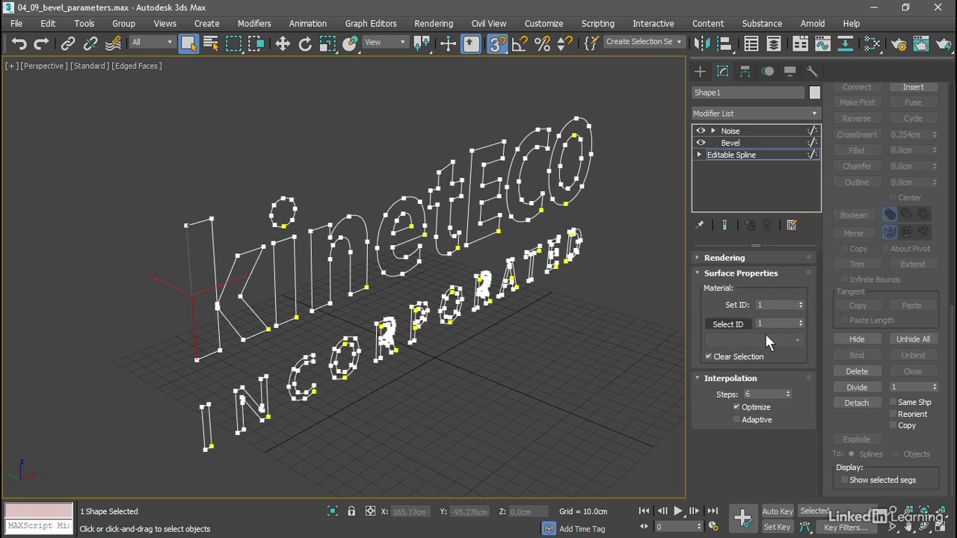
click(856, 388)
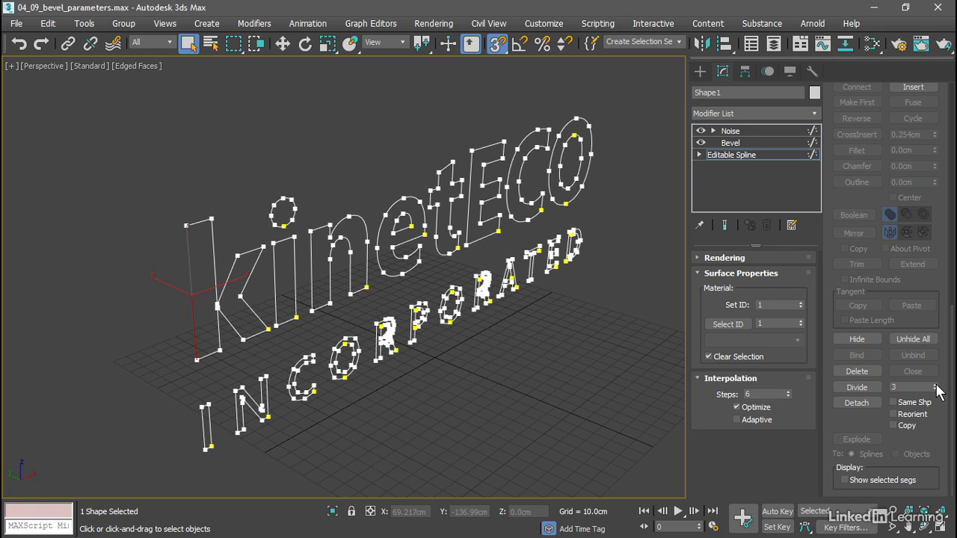
click(849, 388)
click(724, 227)
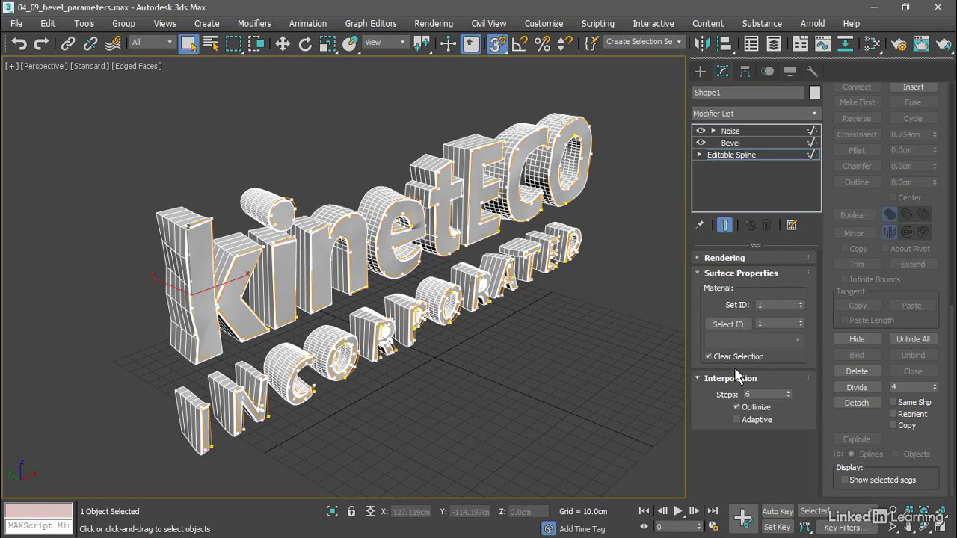
Step: Uncheck Interpolation Optimize and leave Steps at 6 after trying 7
click(737, 407)
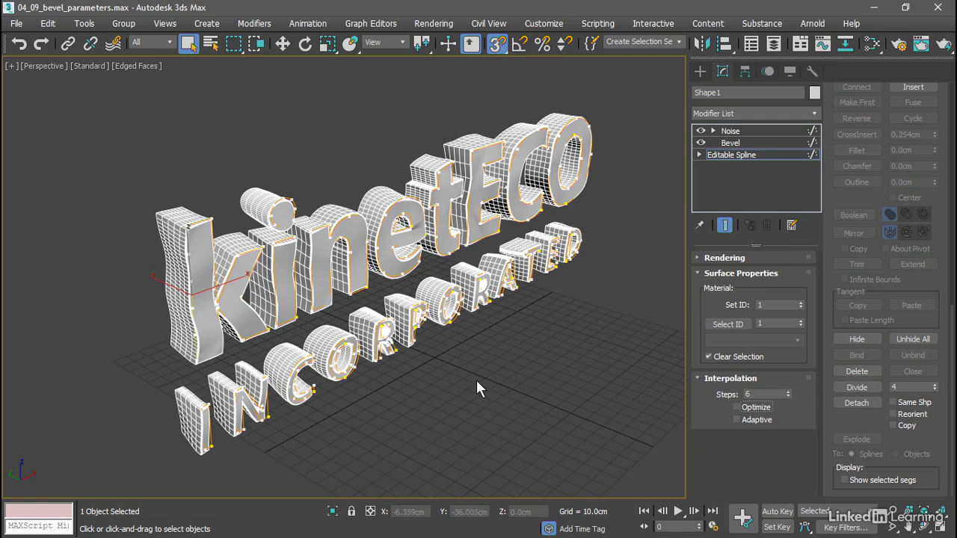
click(788, 390)
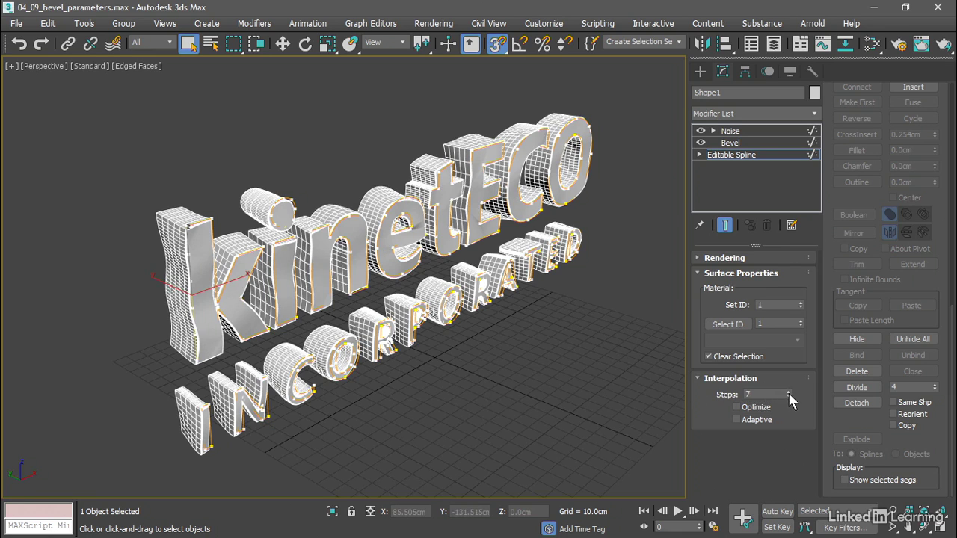
click(788, 397)
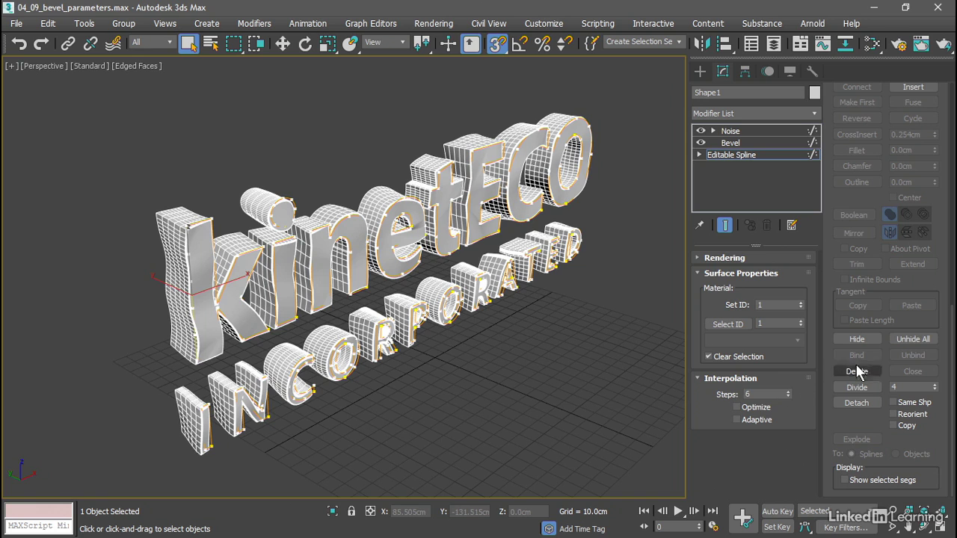
drag(951, 351, 947, 83)
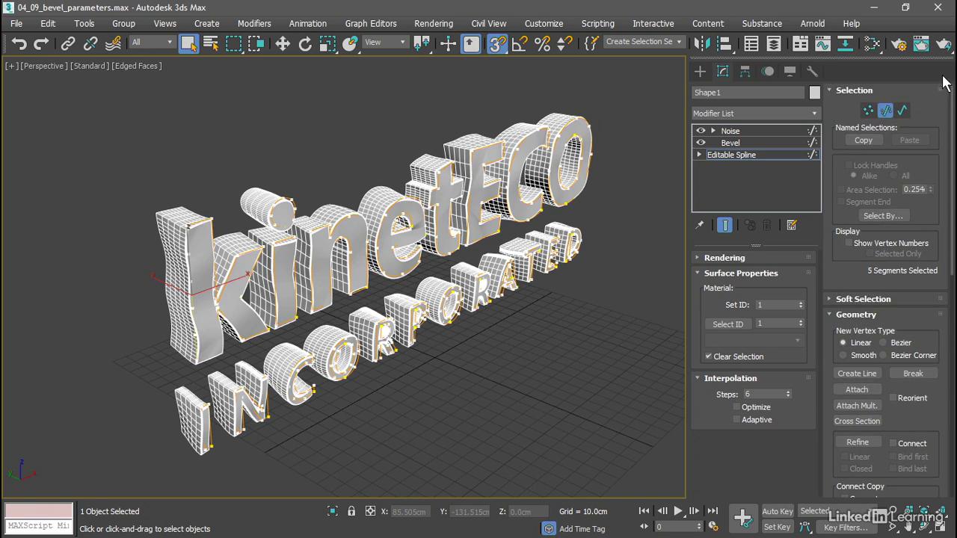
Step: Exit Segment sub-object mode and select the Bevel modifier in the stack
click(885, 110)
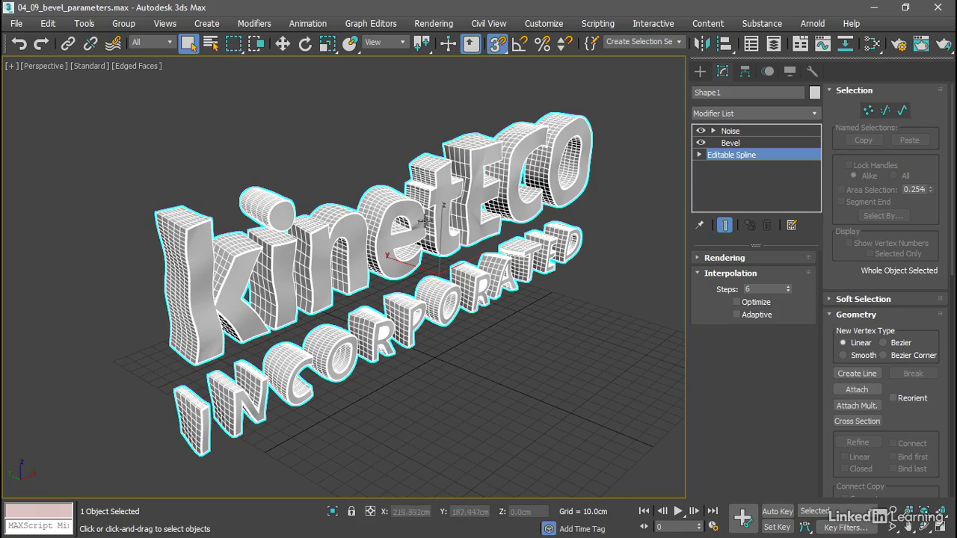
scroll(410, 228, up, 10)
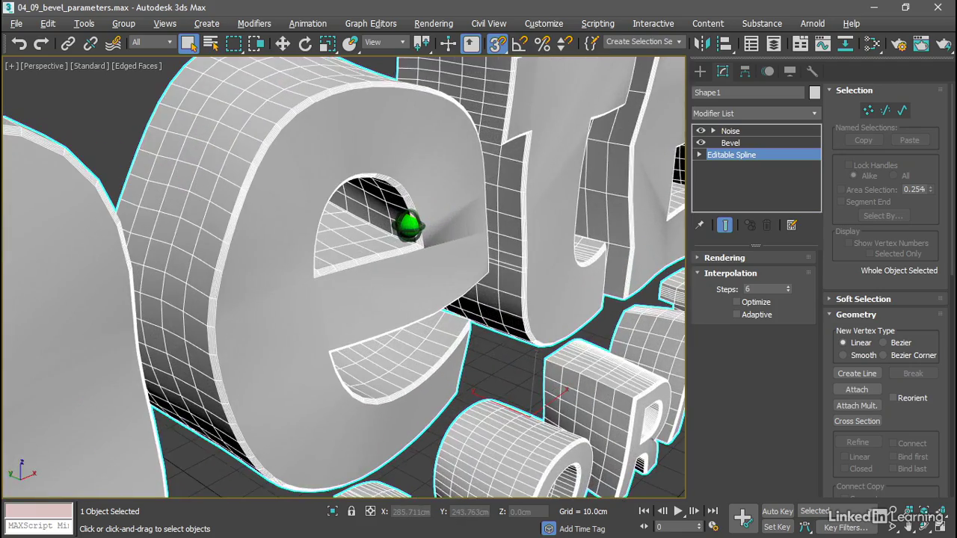
scroll(410, 226, down, 10)
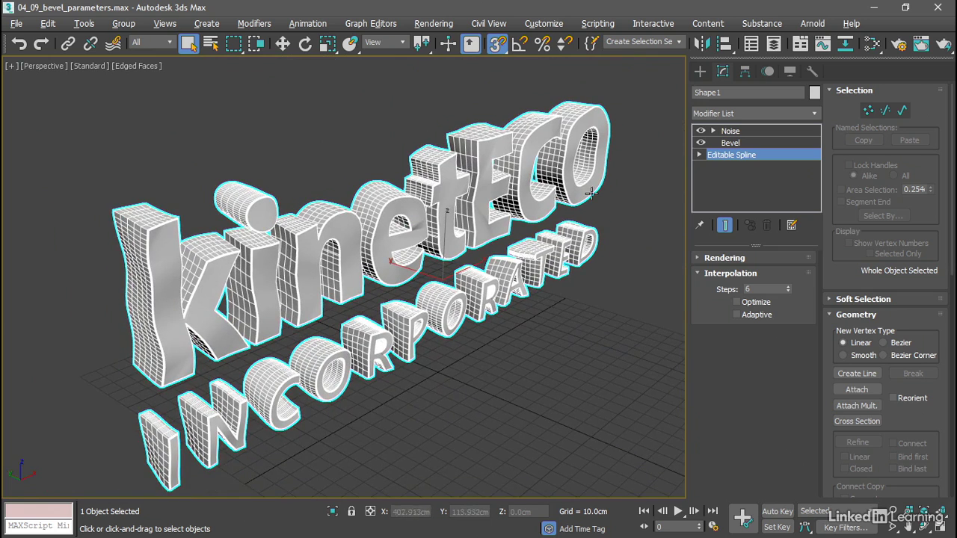
click(726, 143)
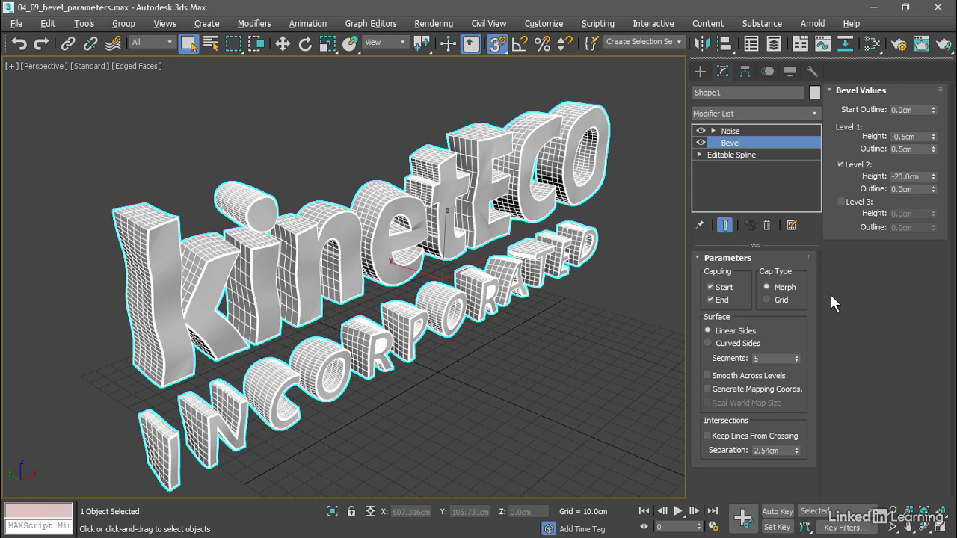
Step: Uncheck Edges Only in the logo's Object Properties so every triangle edge shows
right_click(627, 243)
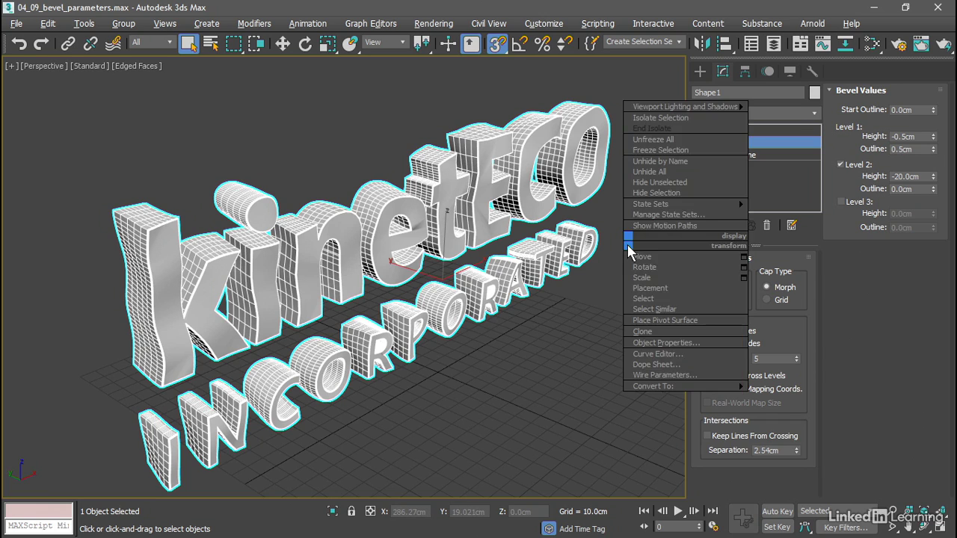
click(717, 342)
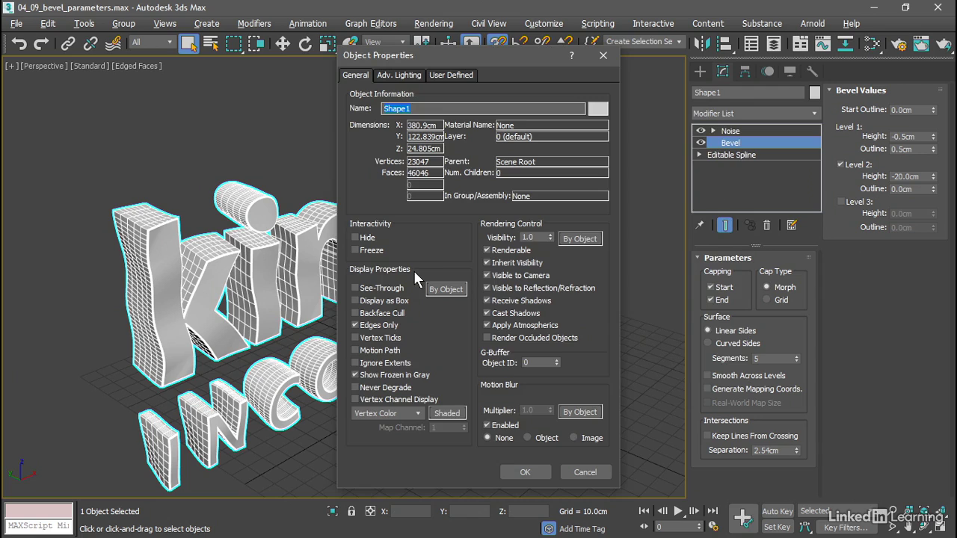
click(355, 325)
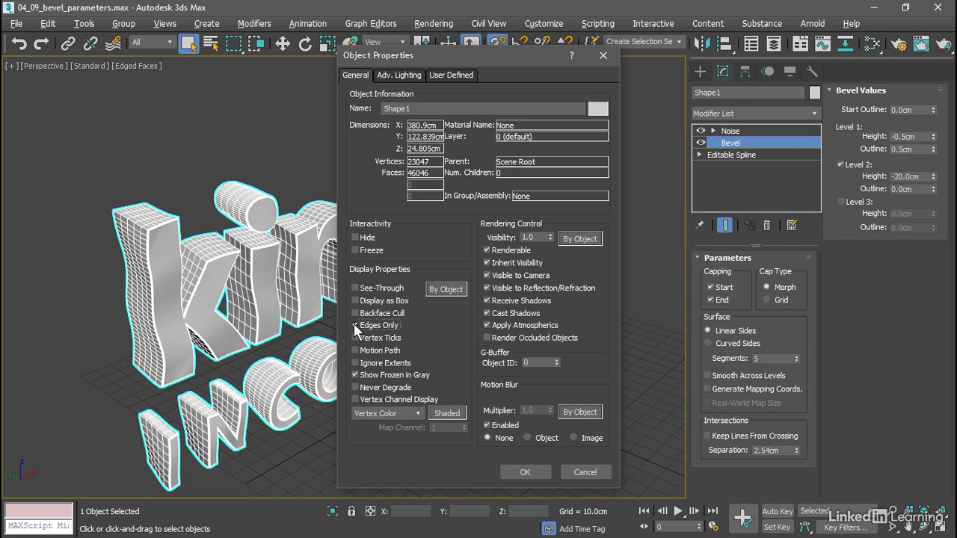
click(526, 471)
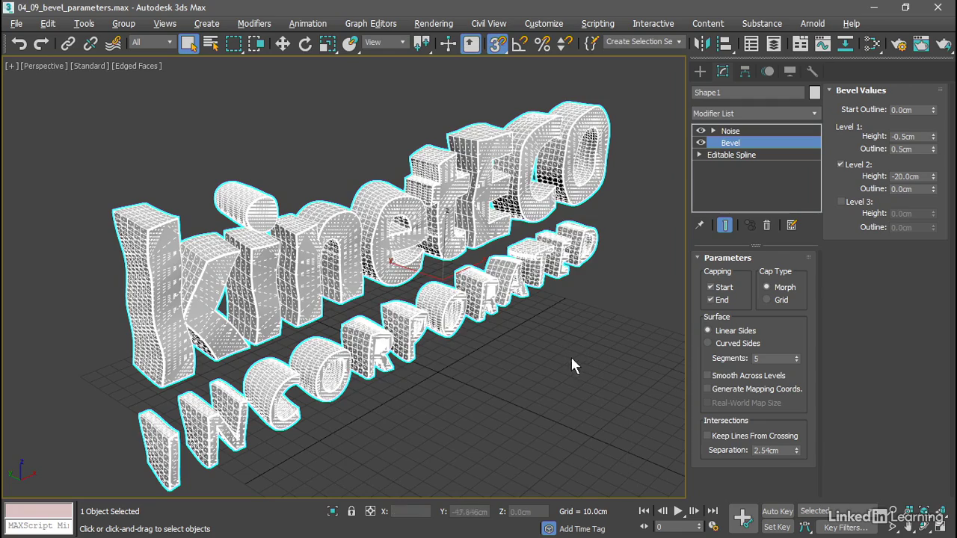
Step: Switch the Bevel Cap Type from Morph to Grid, then select the Noise modifier
alt+middle_drag(588, 353, 541, 355)
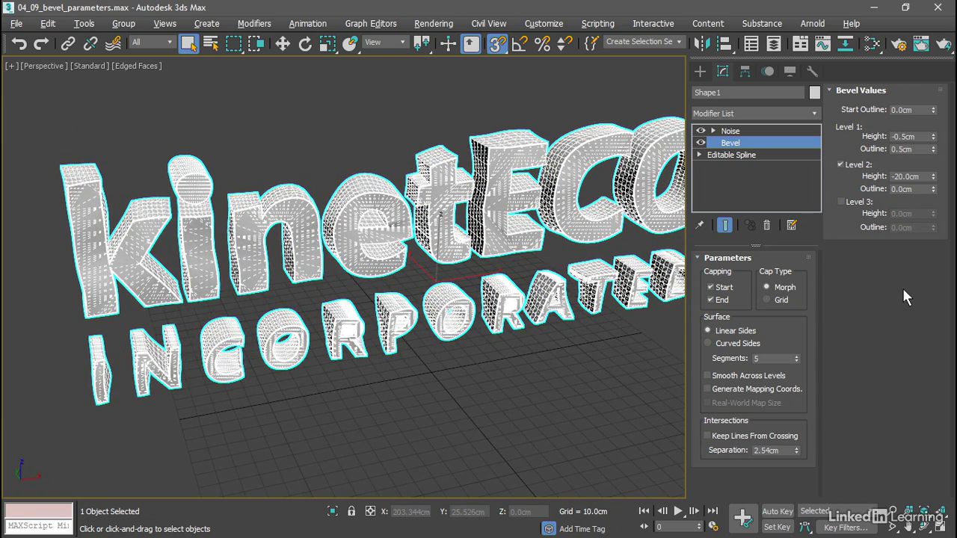
click(766, 300)
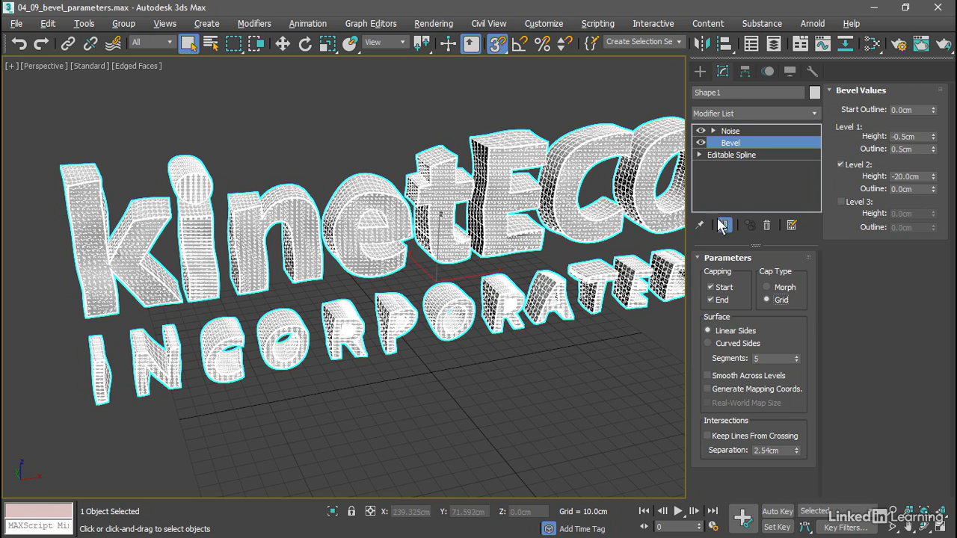
click(730, 130)
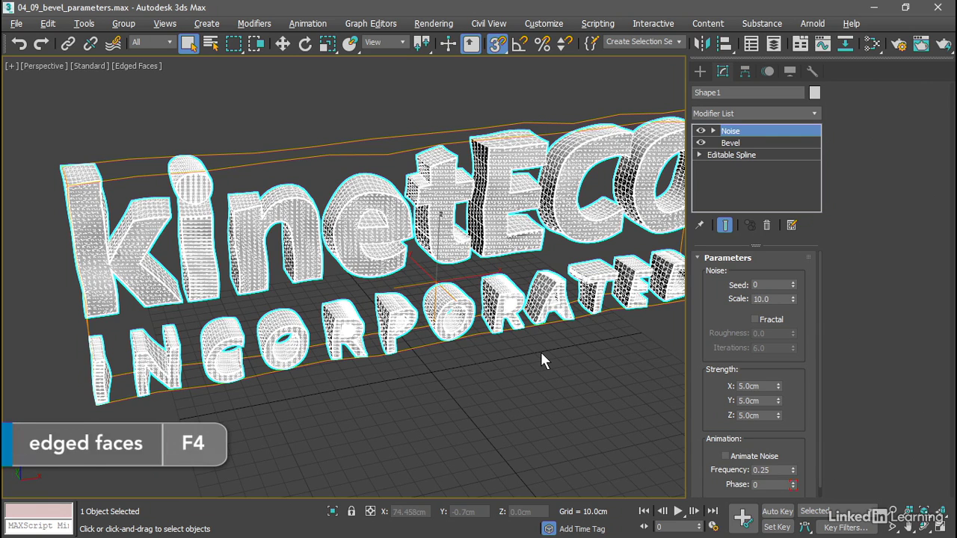
Step: Turn off Edged Faces, raise the Noise Seed to 8, and orbit to inspect the warp
key(F4)
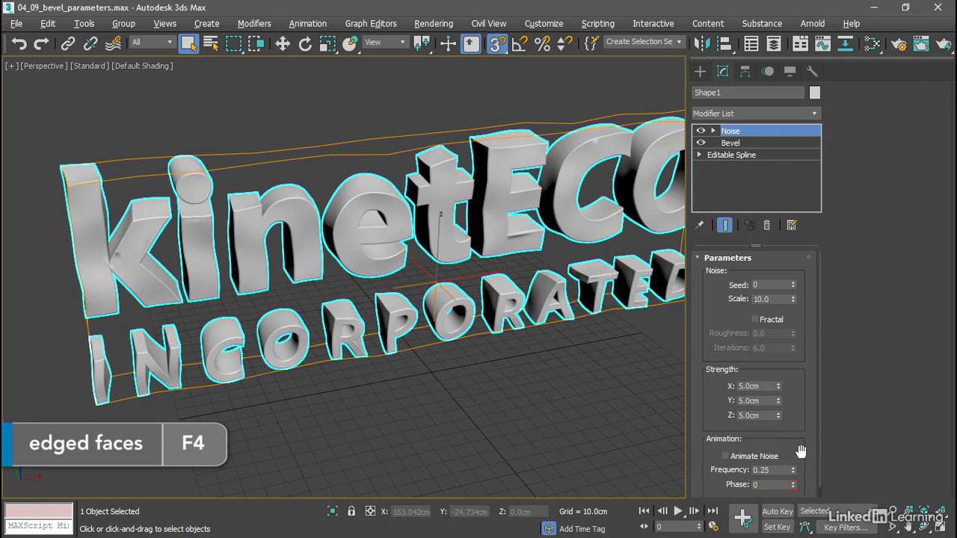
click(793, 283)
click(793, 283)
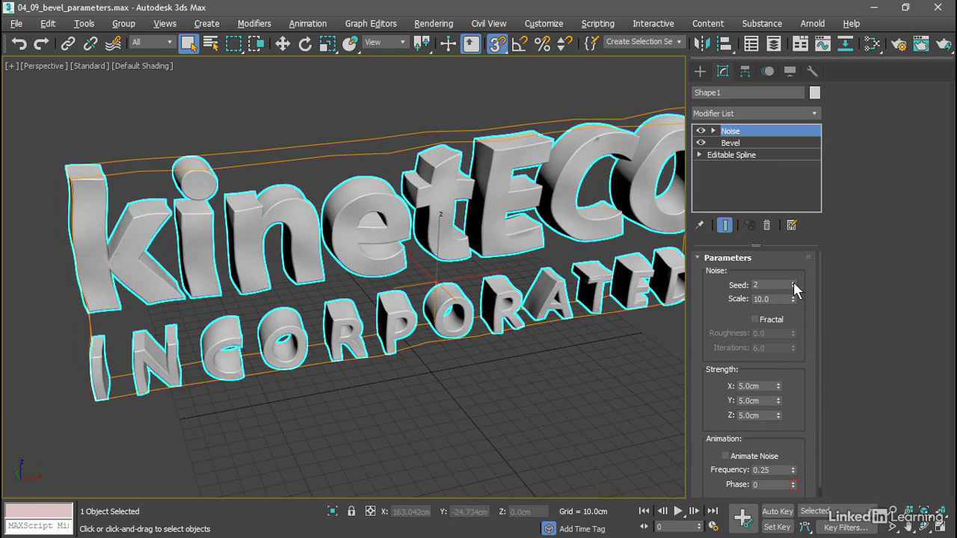
click(793, 282)
click(793, 283)
click(793, 282)
click(793, 282)
click(793, 282)
click(793, 282)
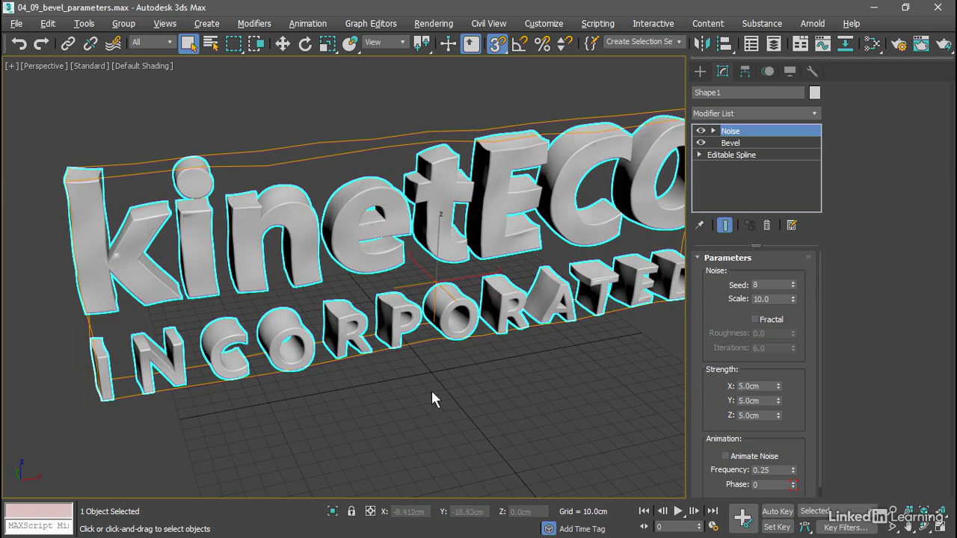
alt+middle_drag(436, 396, 340, 390)
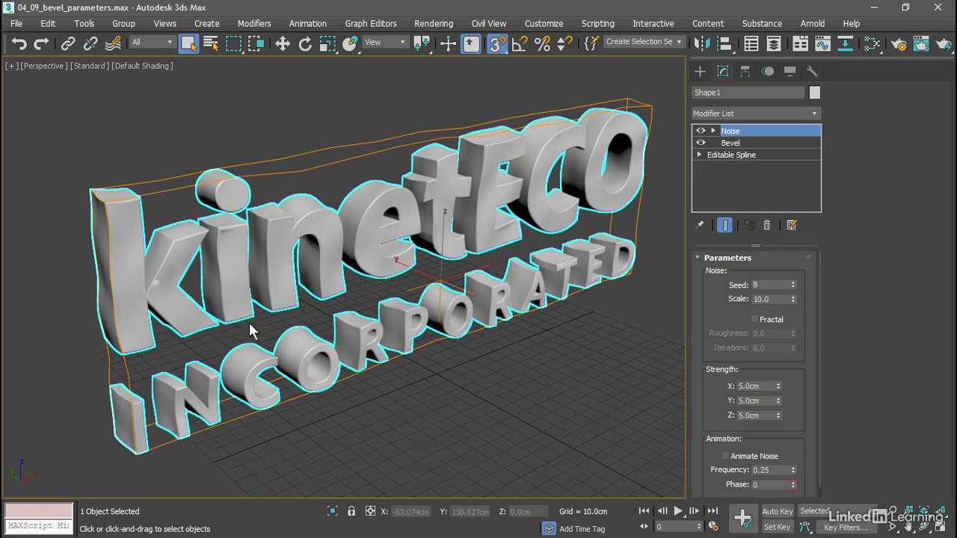
mouse_move(466, 357)
alt+middle_down()
mouse_move(448, 351)
mouse_move(479, 332)
mouse_move(457, 356)
alt+middle_up()
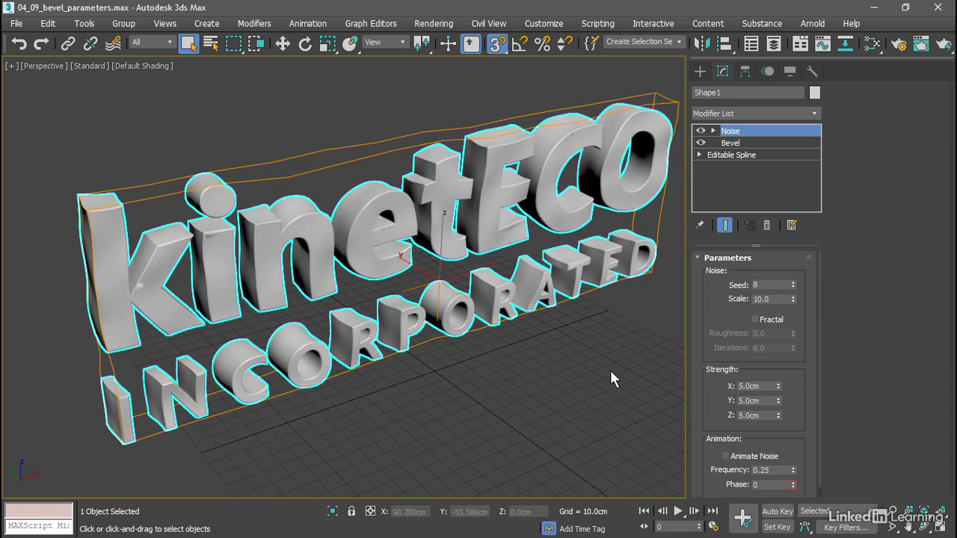